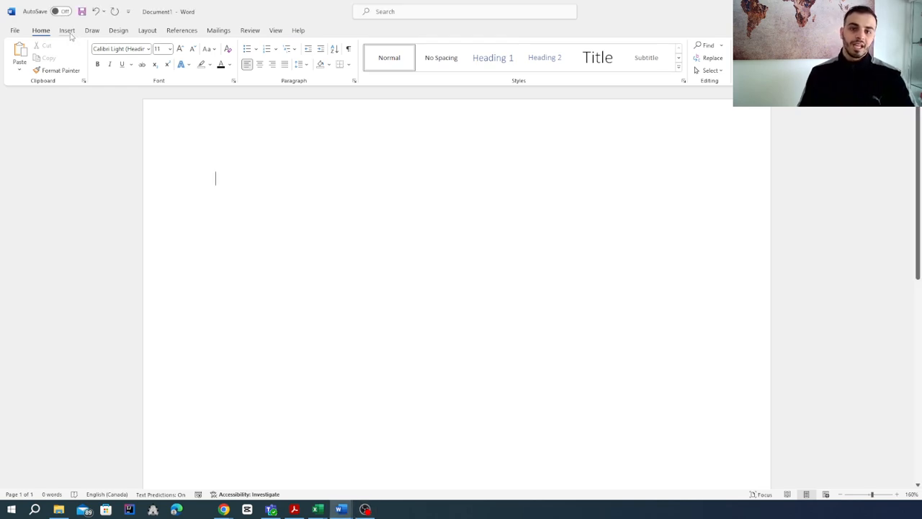
Insert an Organization Chart from the Hierarchy SmartArt graphics and enlarge it to span most of the page width
{"action": "left_click", "coordinate": [68, 31]}
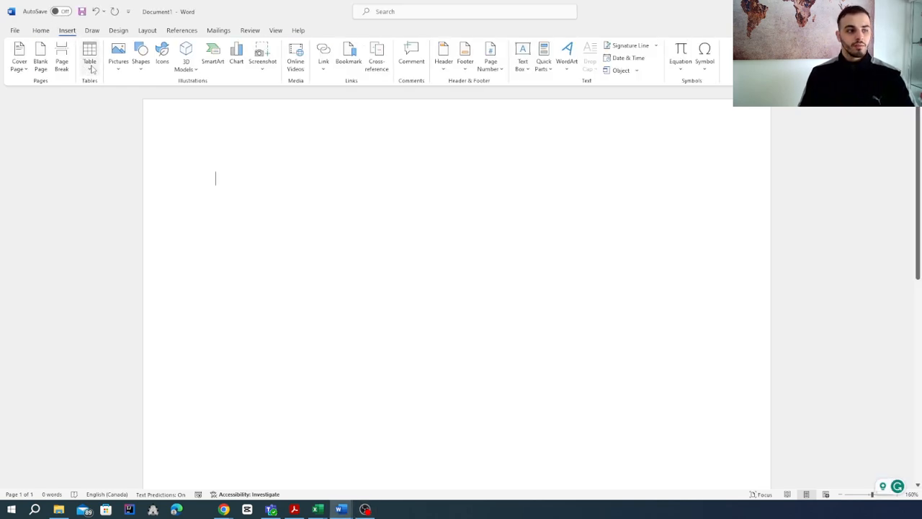
{"action": "left_click", "coordinate": [216, 58]}
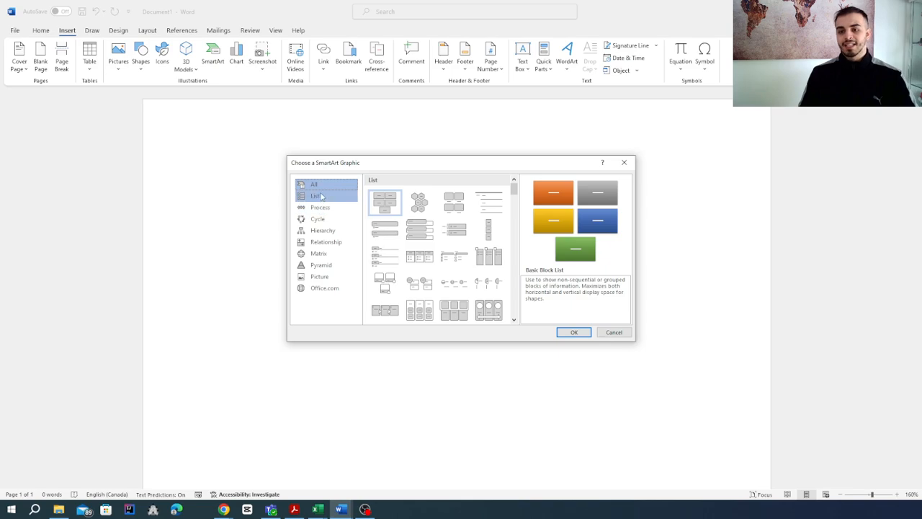
{"action": "scroll", "coordinate": [443, 230], "scroll_direction": "down", "scroll_amount": 10}
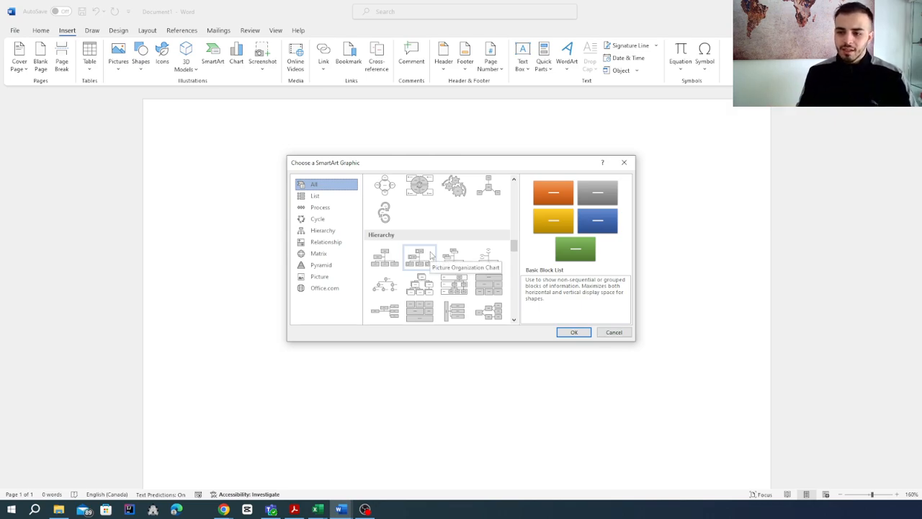
{"action": "scroll", "coordinate": [431, 256], "scroll_direction": "down", "scroll_amount": 10}
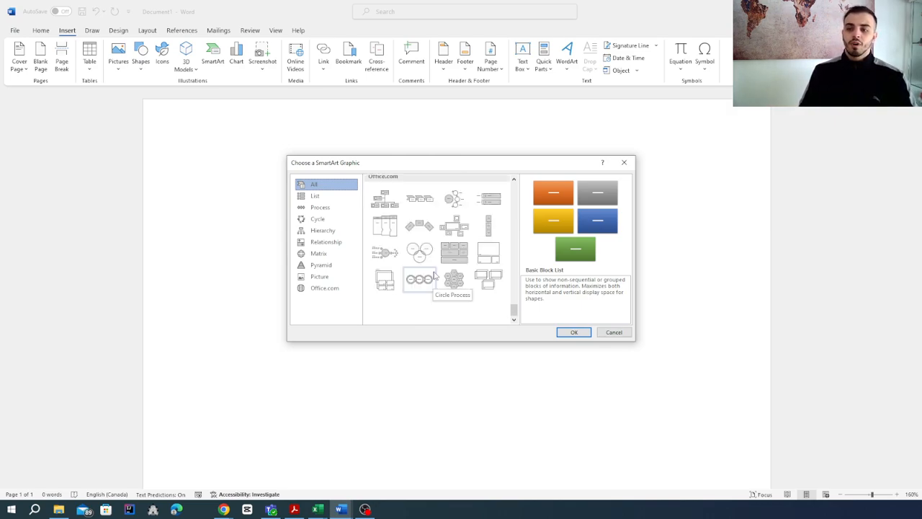
{"action": "left_click", "coordinate": [326, 230]}
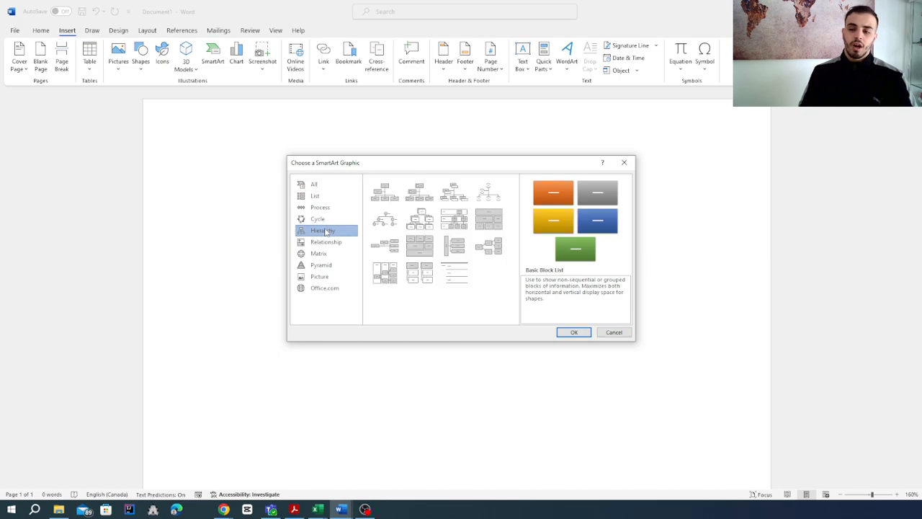
{"action": "left_click", "coordinate": [392, 191]}
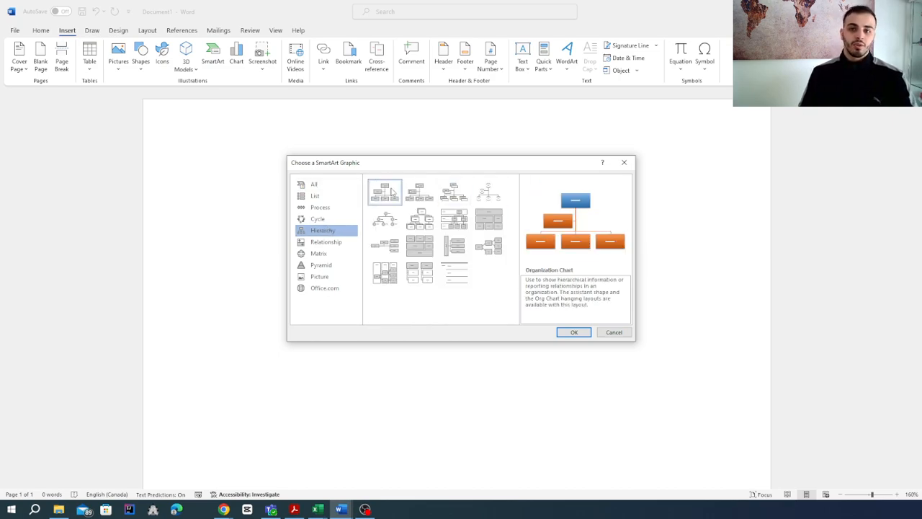
{"action": "left_click", "coordinate": [581, 334]}
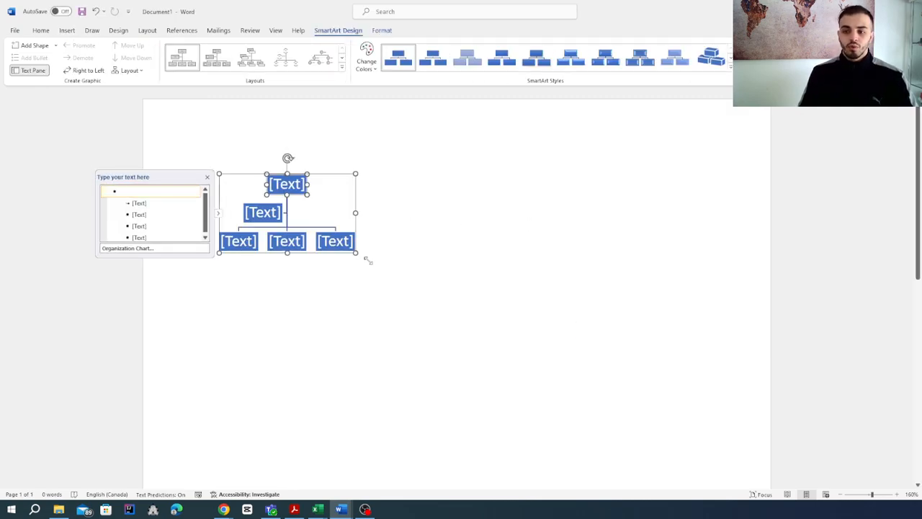
{"action": "left_click_drag", "start_coordinate": [356, 253], "coordinate": [641, 375]}
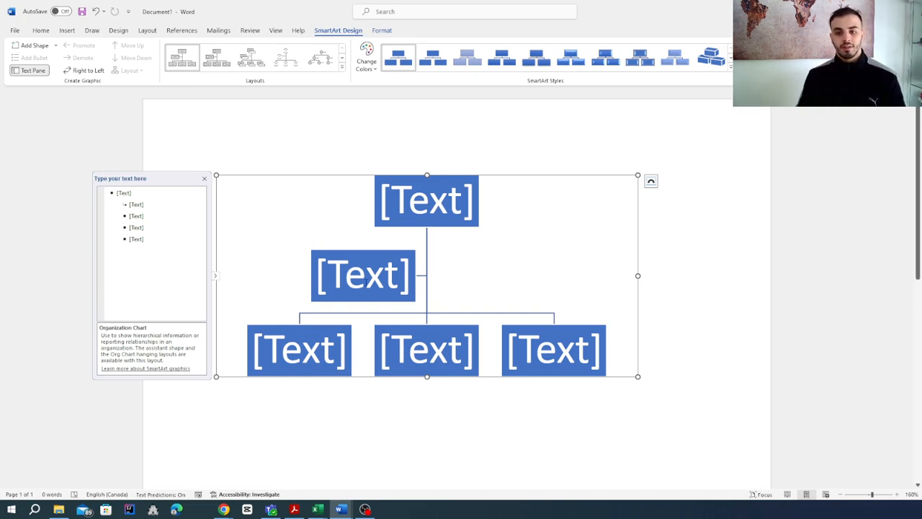
Label the top box of the organization chart "Ceo"
{"action": "left_click", "coordinate": [171, 242]}
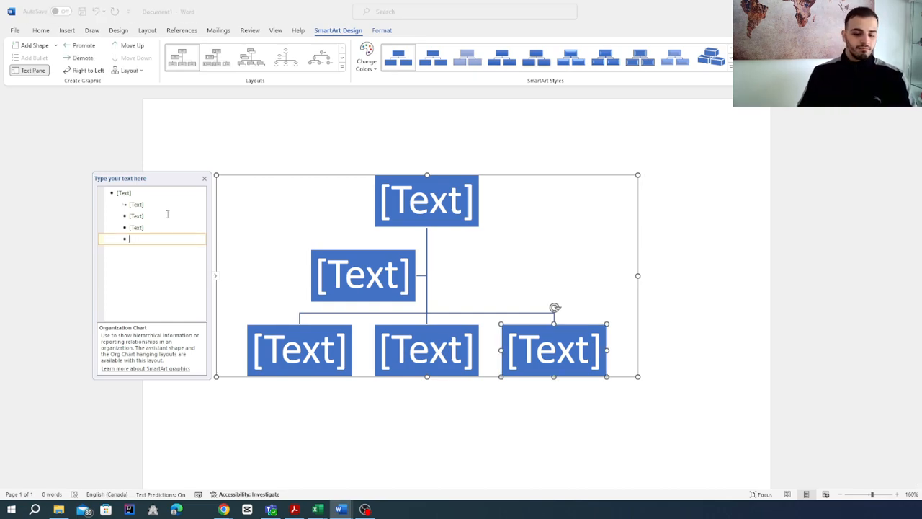
{"action": "left_click", "coordinate": [311, 59]}
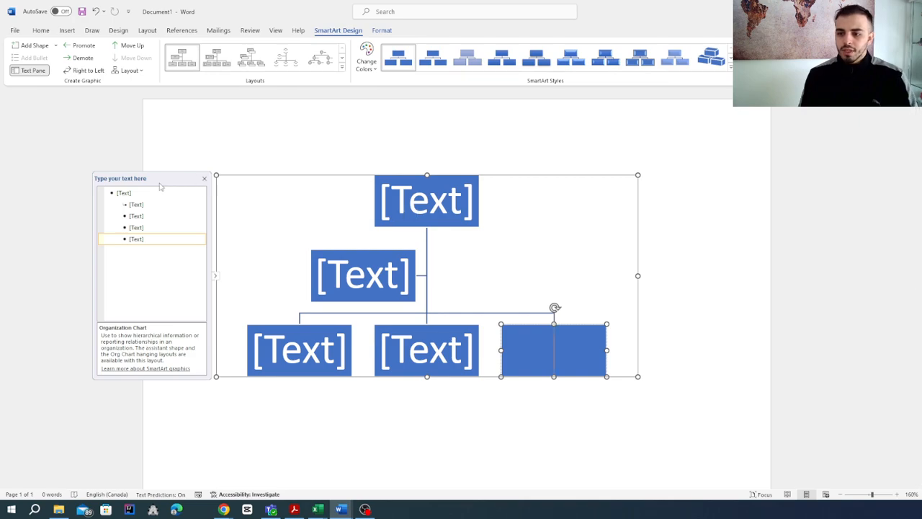
{"action": "left_click", "coordinate": [121, 193]}
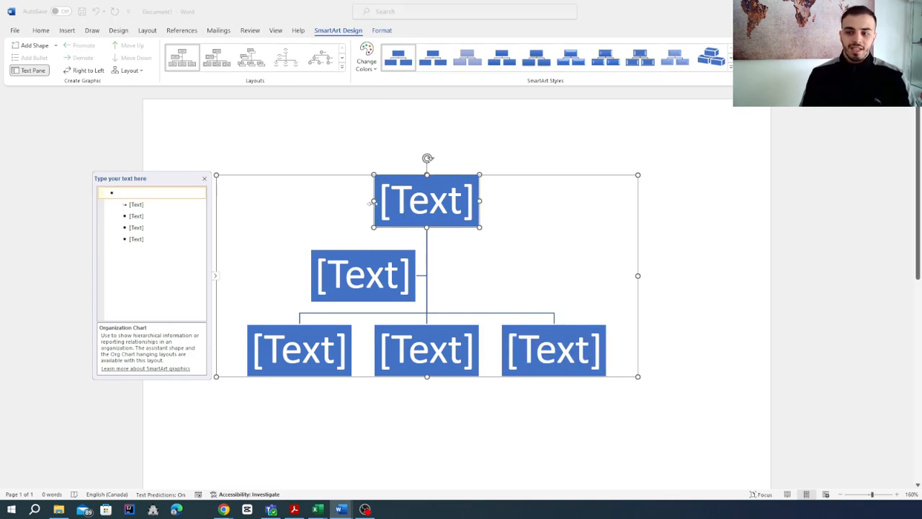
{"action": "type", "text": "C"}
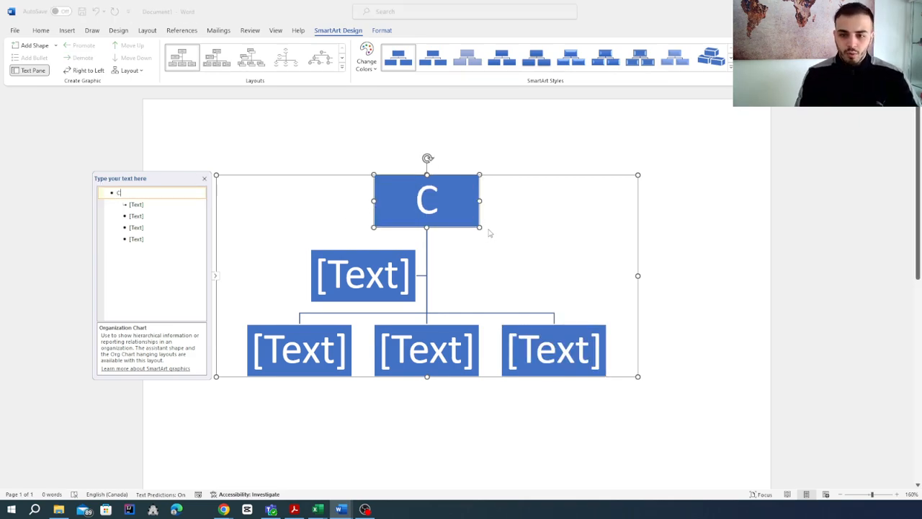
{"action": "type", "text": "eo"}
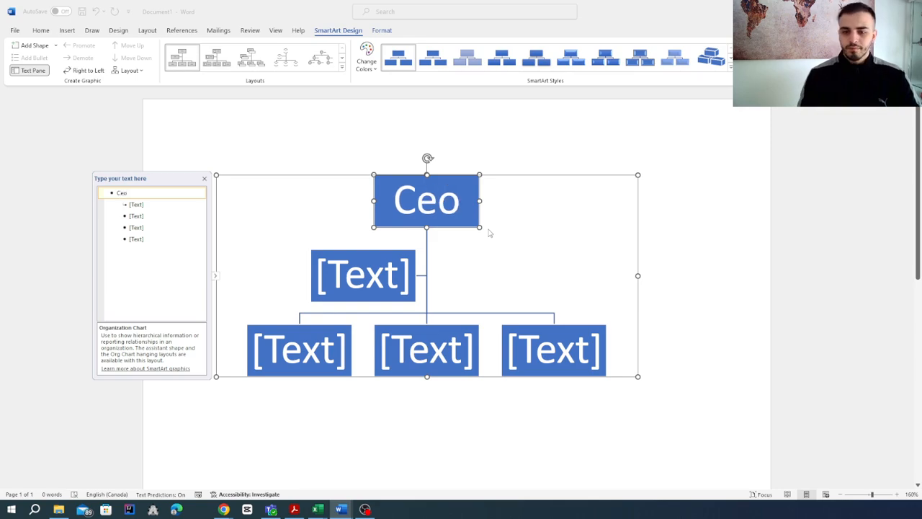
Delete all the placeholder boxes beneath Ceo so that only the Ceo entry is left
{"action": "left_click", "coordinate": [146, 240]}
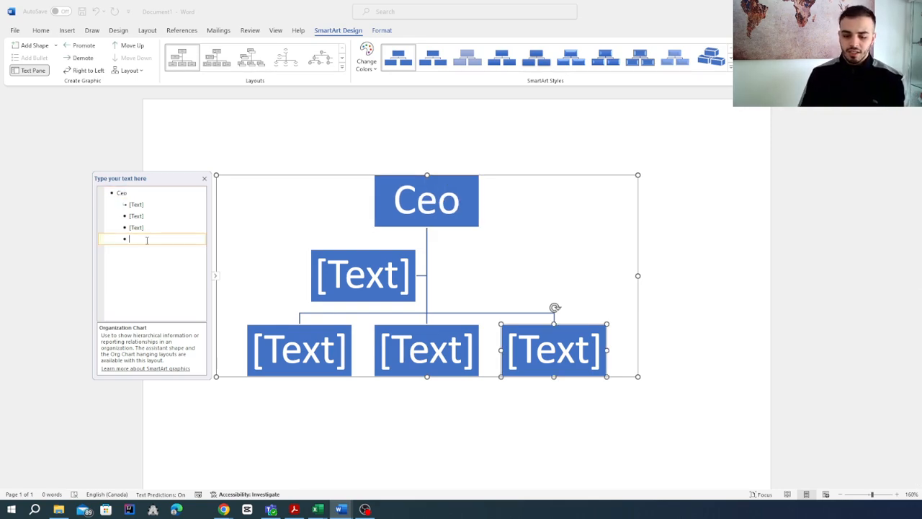
{"action": "key", "text": "BackSpace"}
{"action": "key", "text": "BackSpace"}
{"action": "key", "text": "BackSpace"}
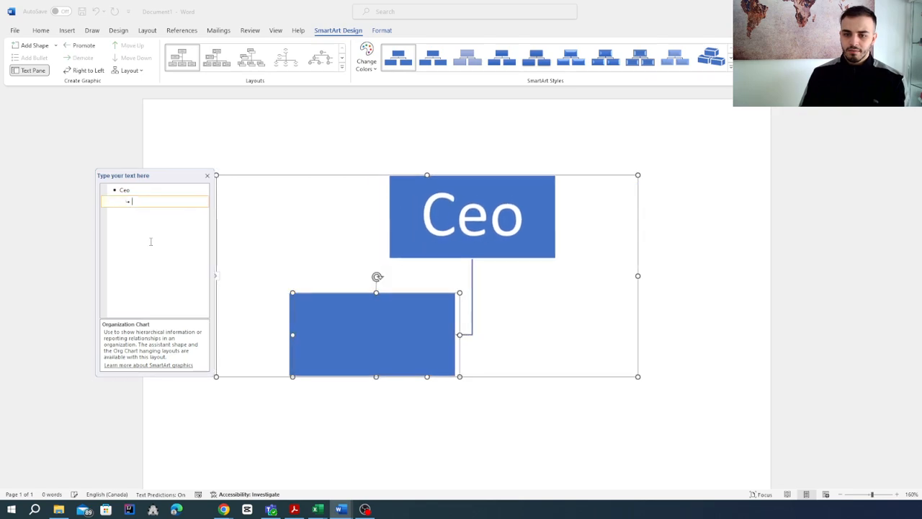
{"action": "key", "text": "BackSpace"}
{"action": "key", "text": "BackSpace"}
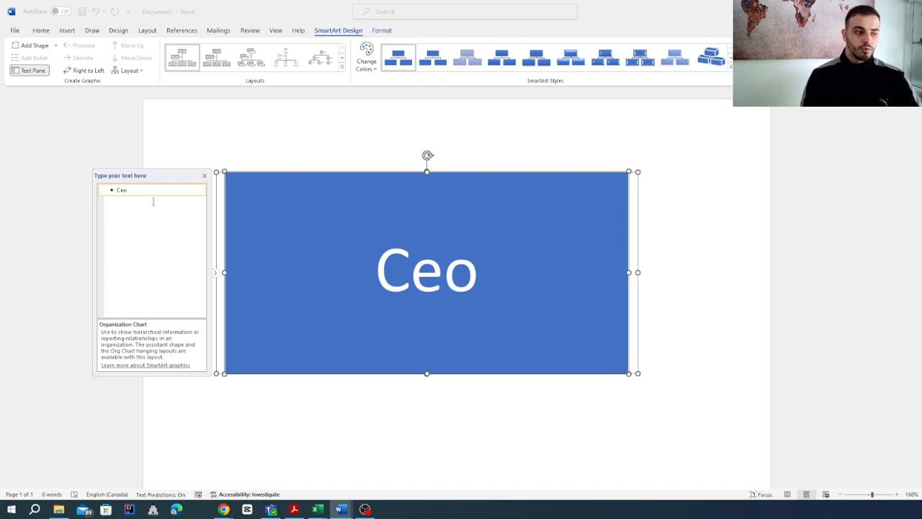
Add a new entry one level below Ceo and name it "Manager 1"
{"action": "key", "text": "Return"}
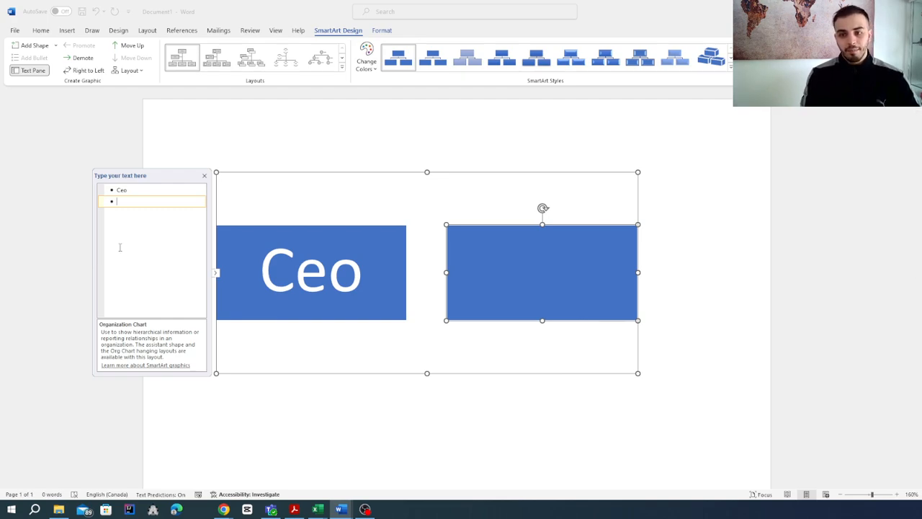
{"action": "key", "text": "Tab"}
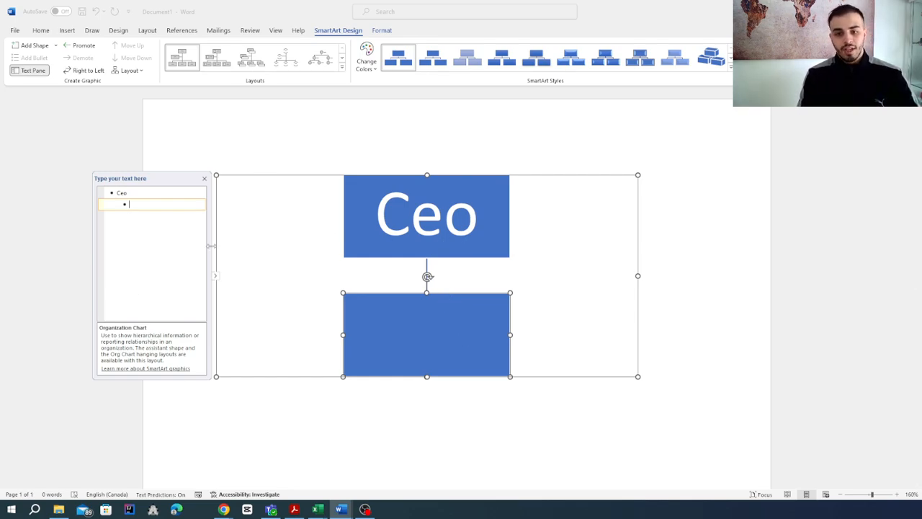
{"action": "type", "text": "Ma"}
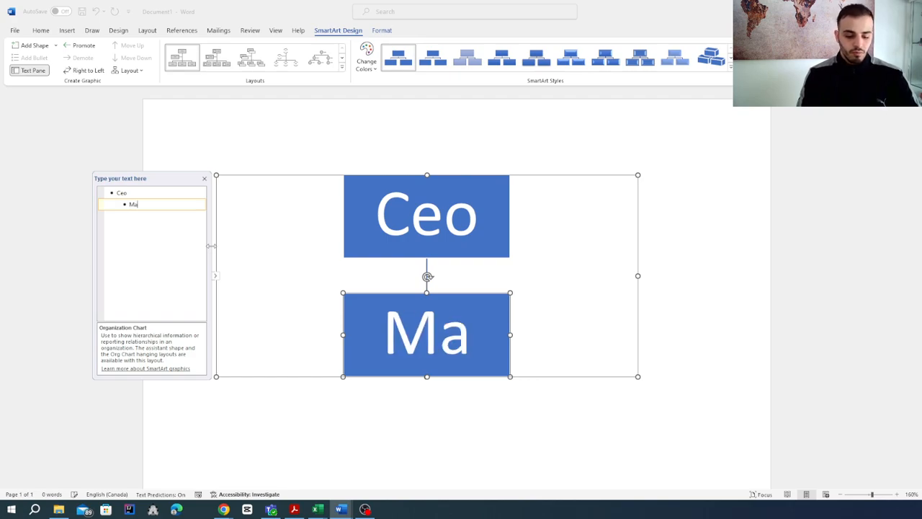
{"action": "type", "text": "nager 1"}
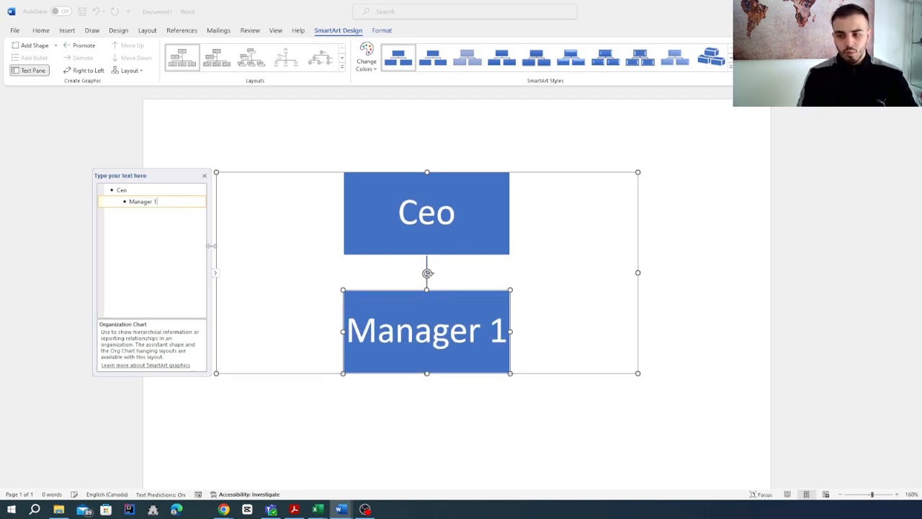
Add "Manager 2" after Manager 1 at the same level of the chart
{"action": "left_click", "coordinate": [143, 192]}
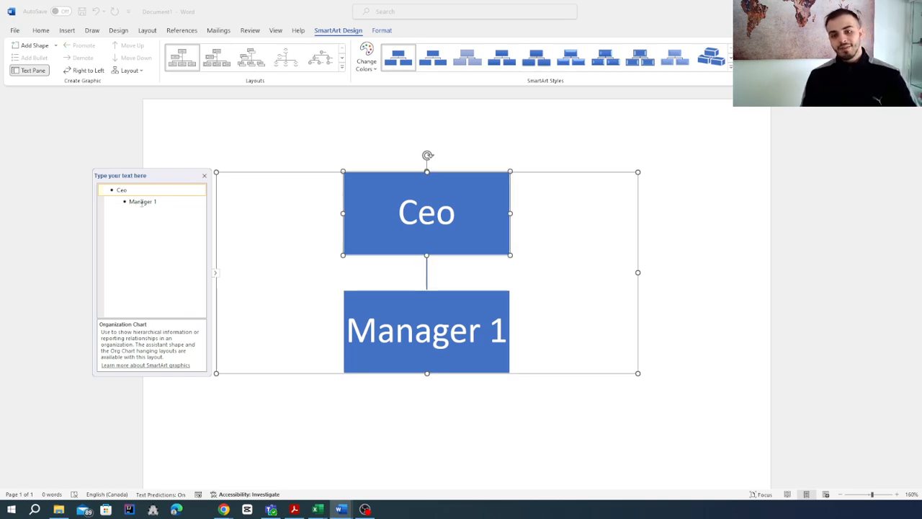
{"action": "left_click", "coordinate": [164, 204]}
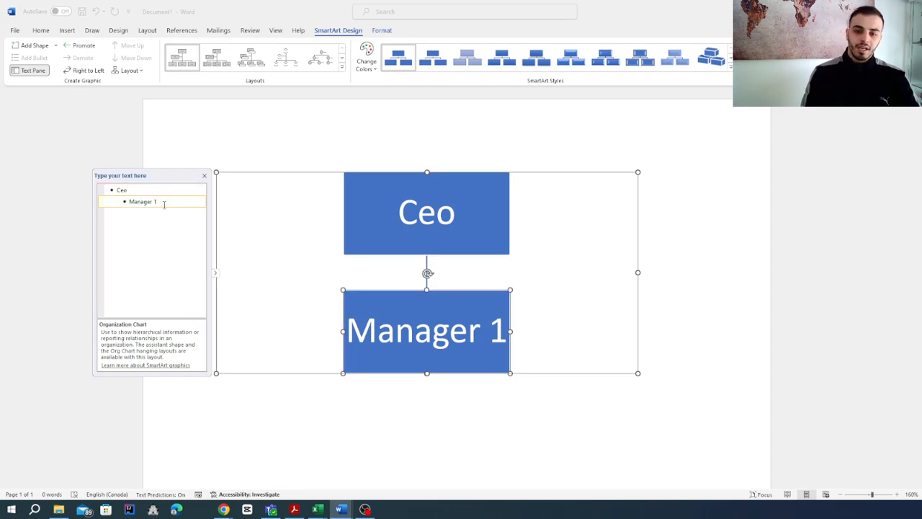
{"action": "key", "text": "Return"}
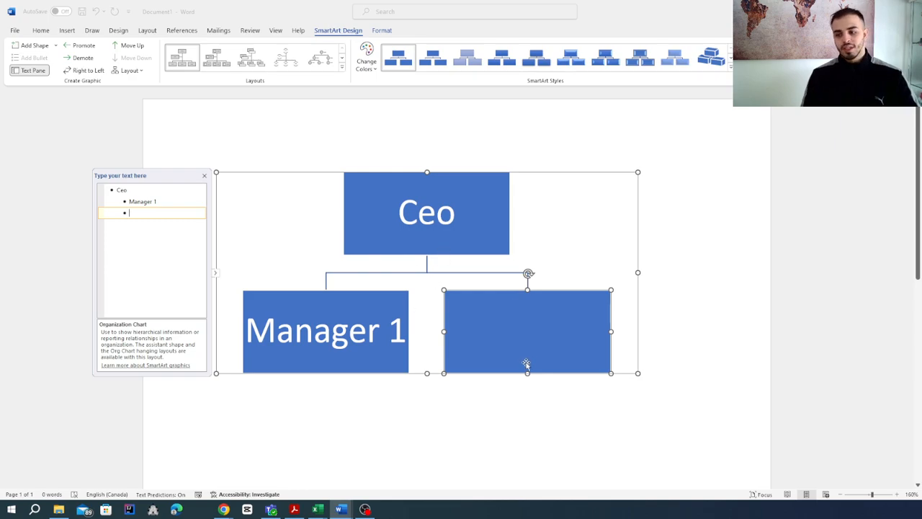
{"action": "type", "text": "Manage"}
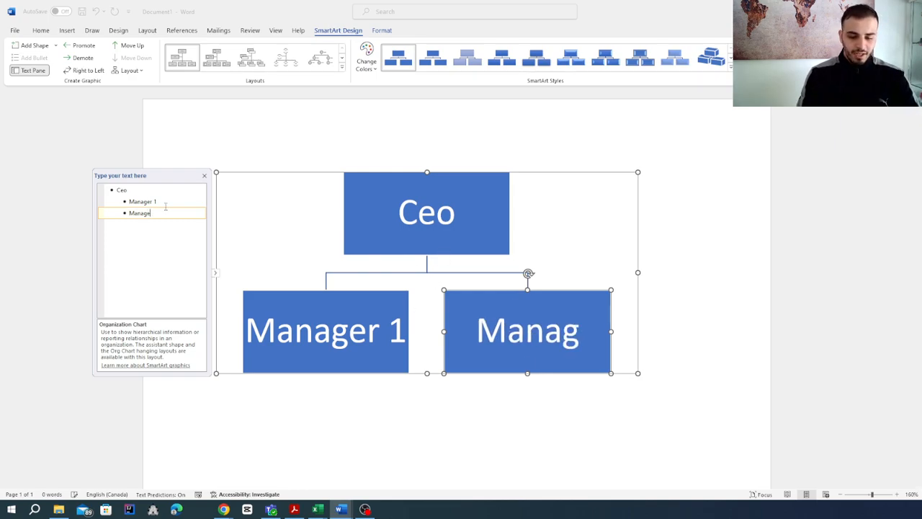
{"action": "type", "text": "r 2"}
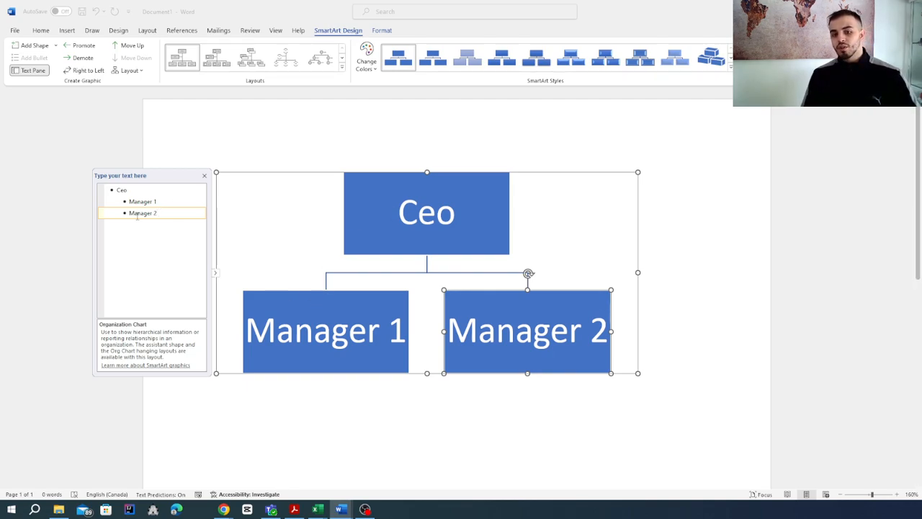
Add two subordinates, "Person 1" and "Person 2", one level below Manager 1
{"action": "left_click", "coordinate": [177, 204]}
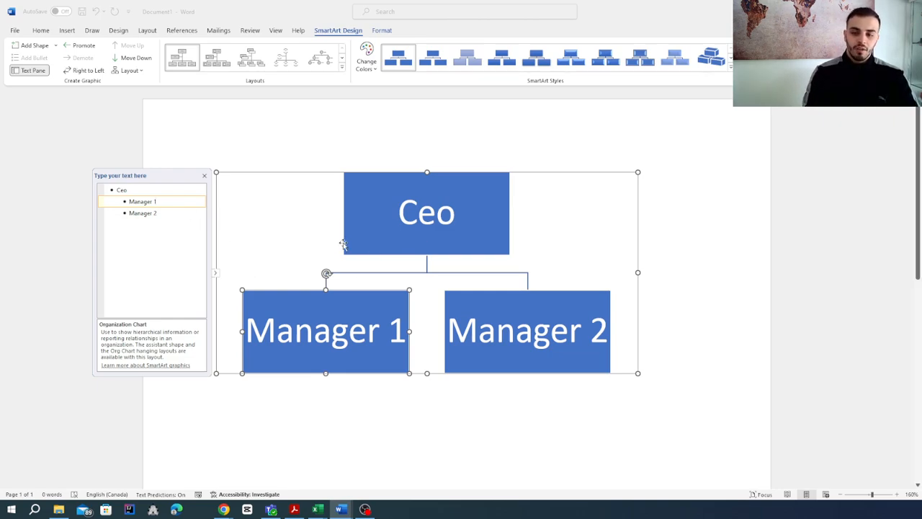
{"action": "key", "text": "Return"}
{"action": "key", "text": "Tab"}
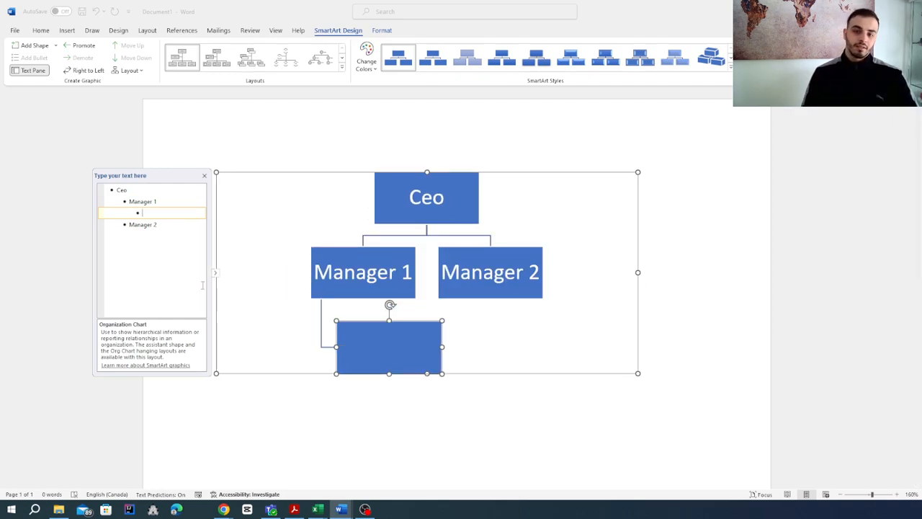
{"action": "type", "text": "Pe"}
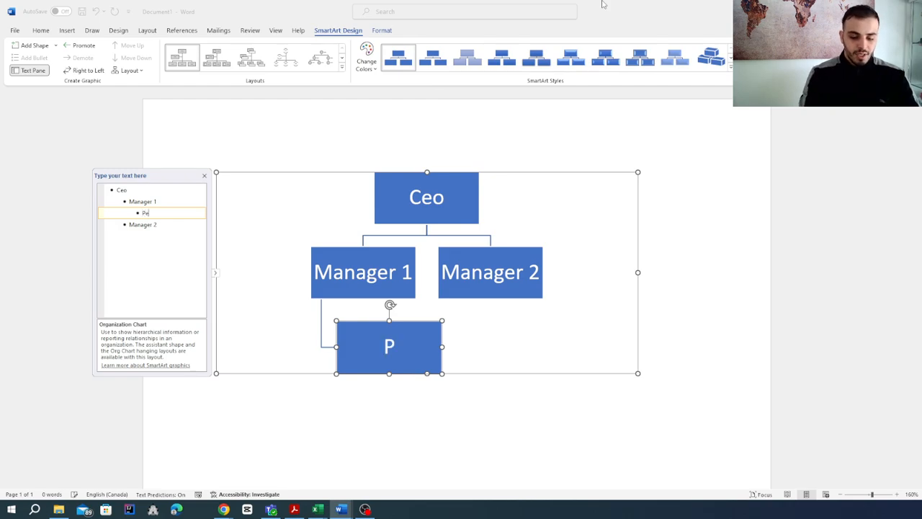
{"action": "type", "text": "rson 1"}
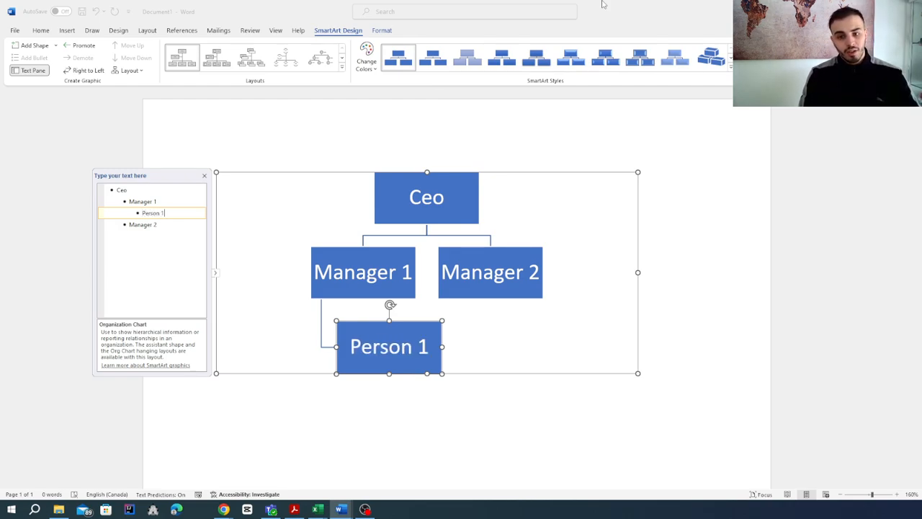
{"action": "key", "text": "Return"}
{"action": "type", "text": "Person 2"}
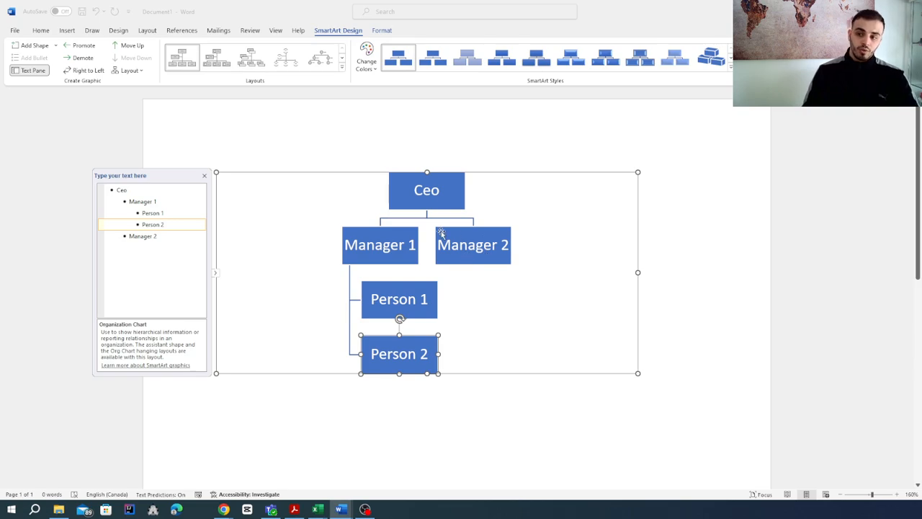
Add two subordinates, "Person 3" and "Person 4", one level below Manager 2
{"action": "left_click", "coordinate": [159, 236]}
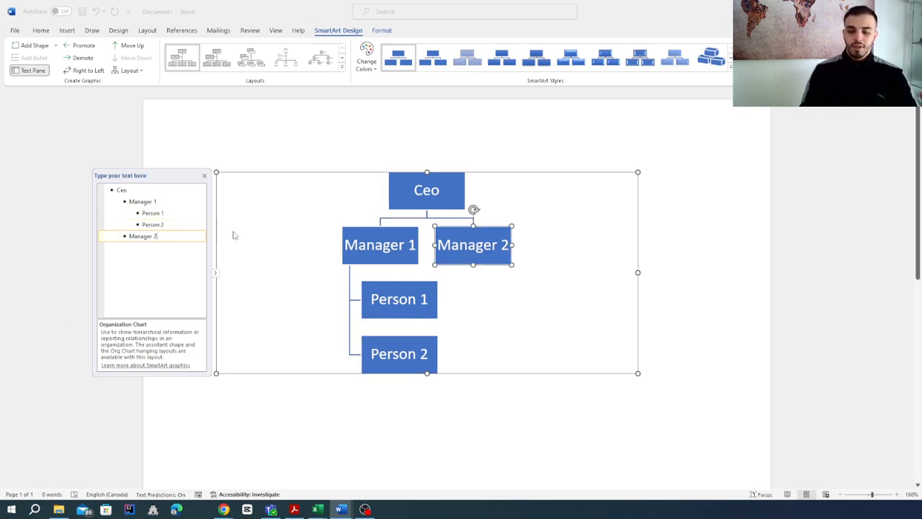
{"action": "key", "text": "Return"}
{"action": "key", "text": "Tab"}
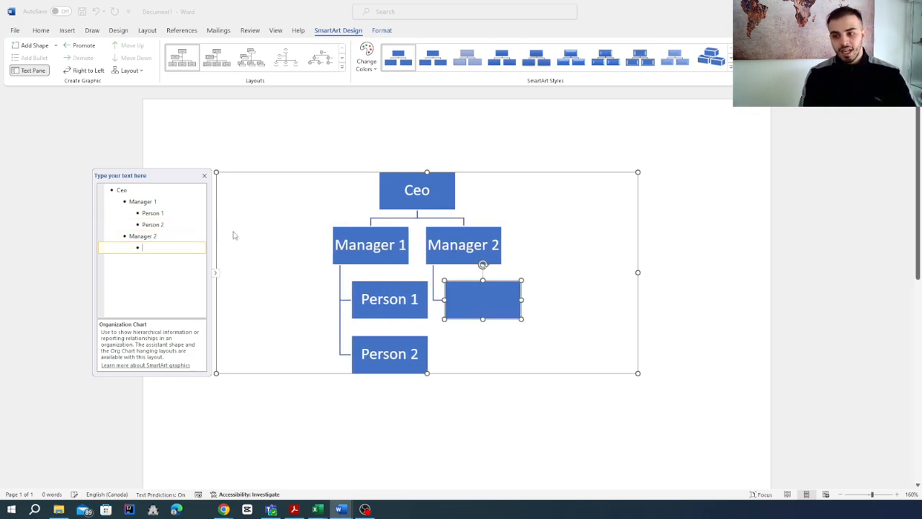
{"action": "type", "text": "Person 3"}
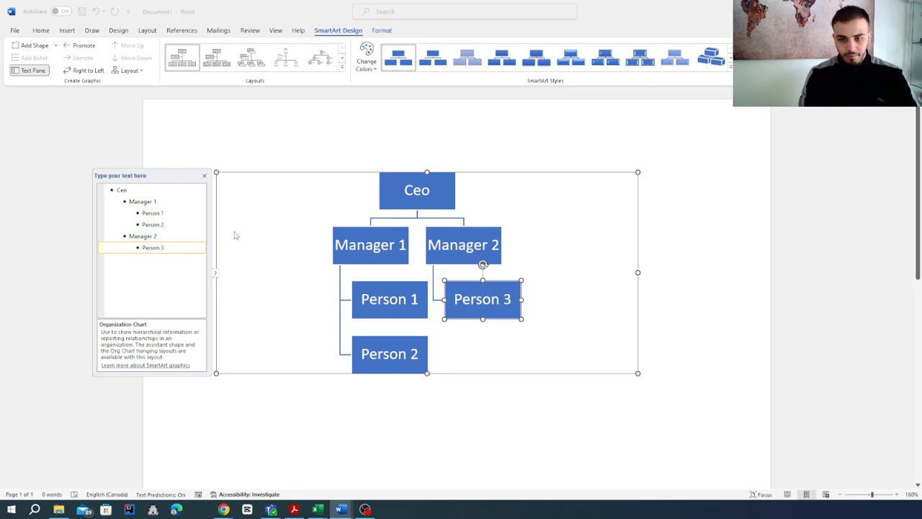
{"action": "key", "text": "Return"}
{"action": "type", "text": "Person 4"}
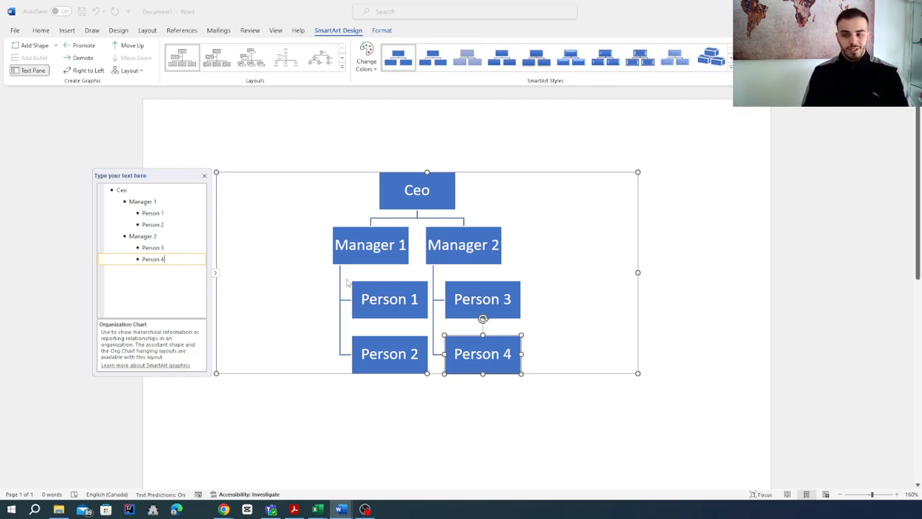
Add a subordinate named "someone" one level below Person 1
{"action": "left_click", "coordinate": [174, 210]}
{"action": "key", "text": "Return"}
{"action": "key", "text": "Tab"}
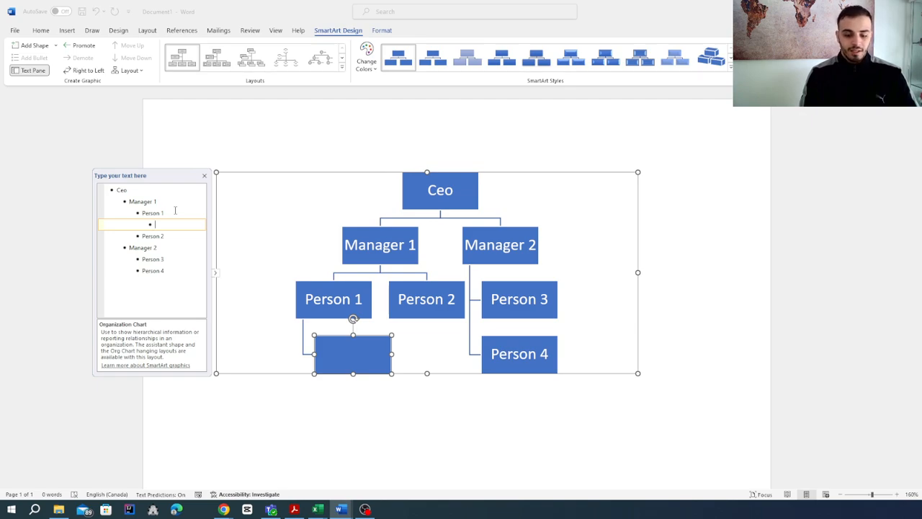
{"action": "type", "text": "someoin"}
{"action": "key", "text": "BackSpace"}
{"action": "key", "text": "BackSpace"}
{"action": "key", "text": "BackSpace"}
{"action": "type", "text": "one"}
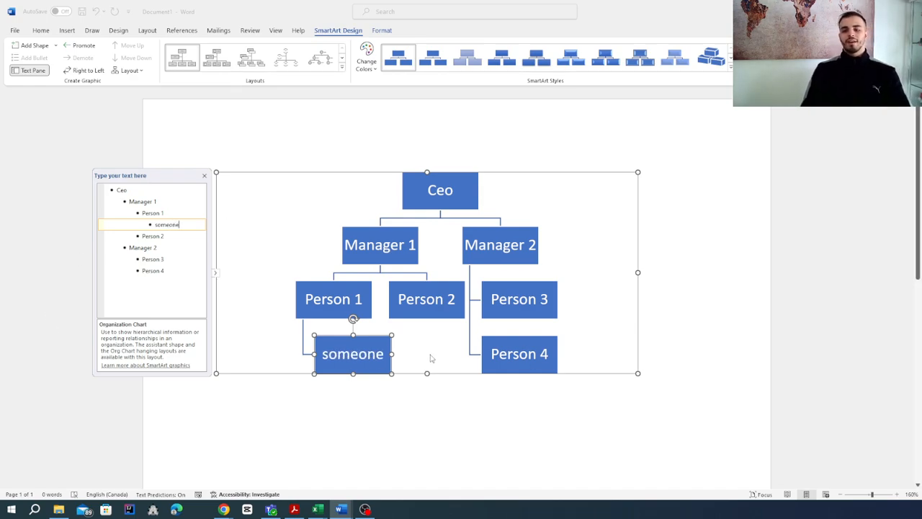